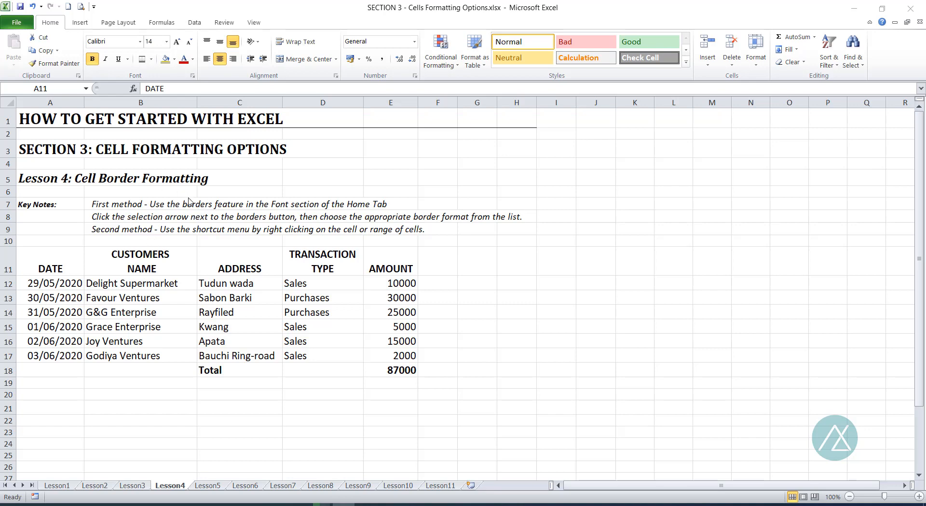
Step: Examine the border options available for the CUSTOMERS NAME header cell
left_click(69, 261)
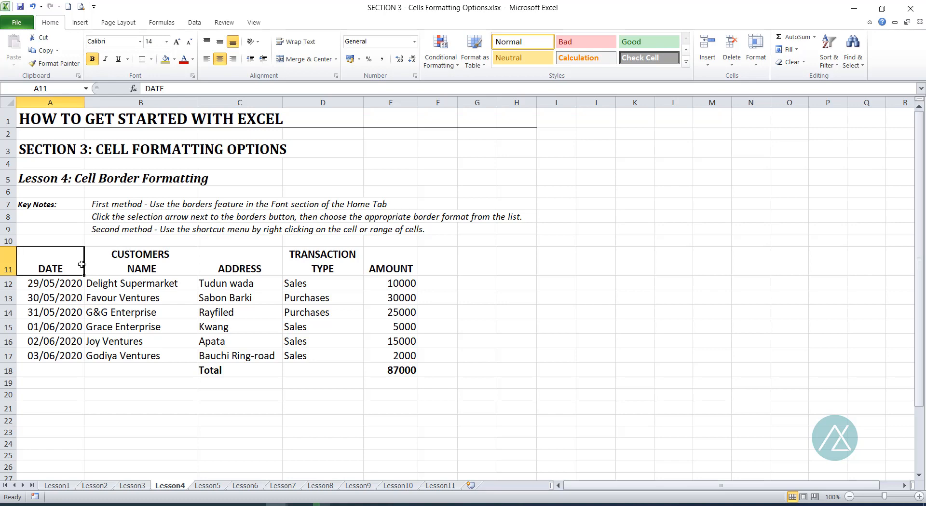
left_click(115, 267)
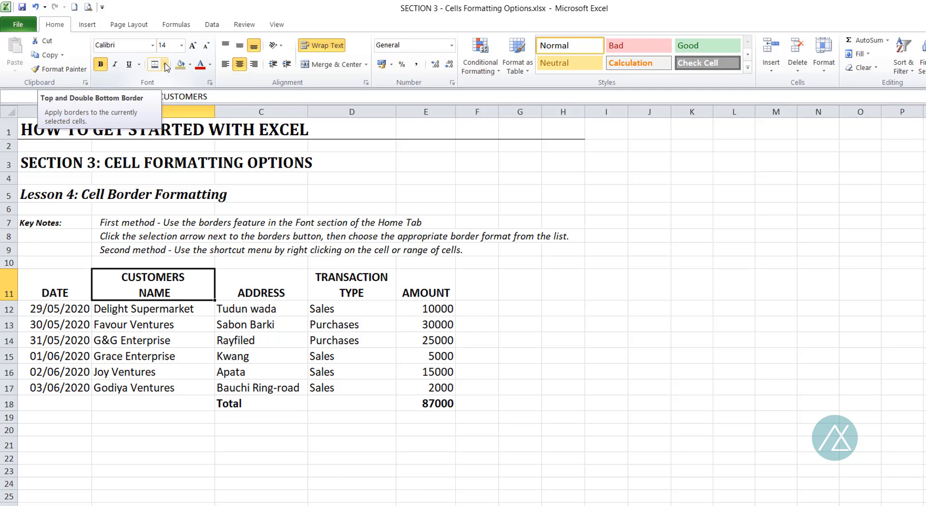
left_click(165, 65)
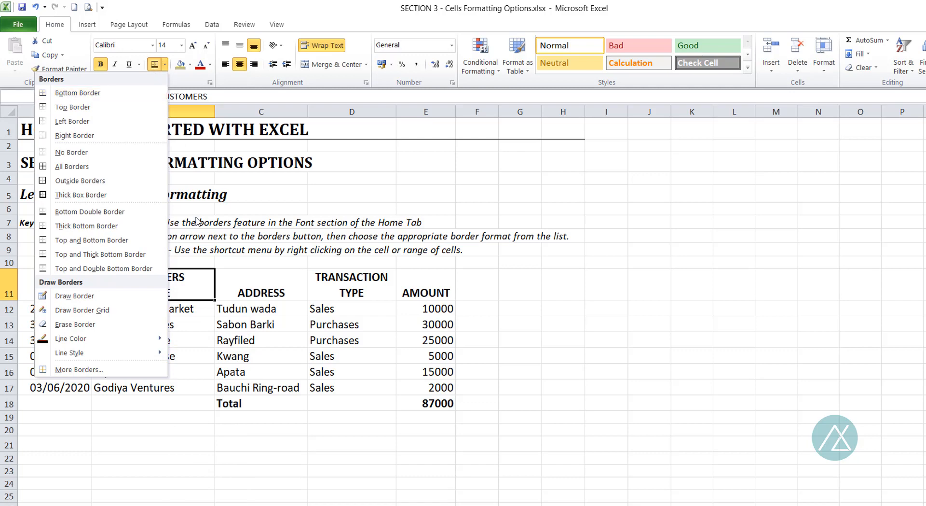
left_click(188, 277)
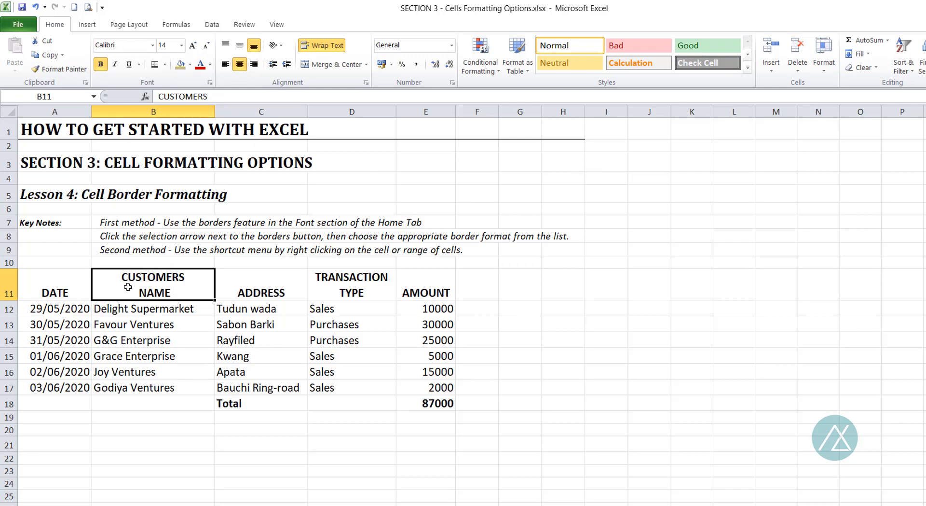
right_click(127, 289)
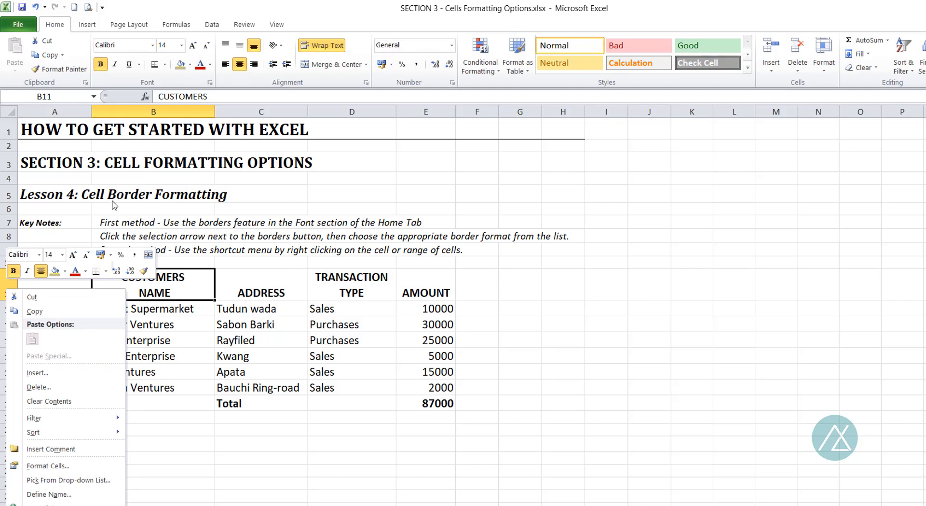
left_click(106, 271)
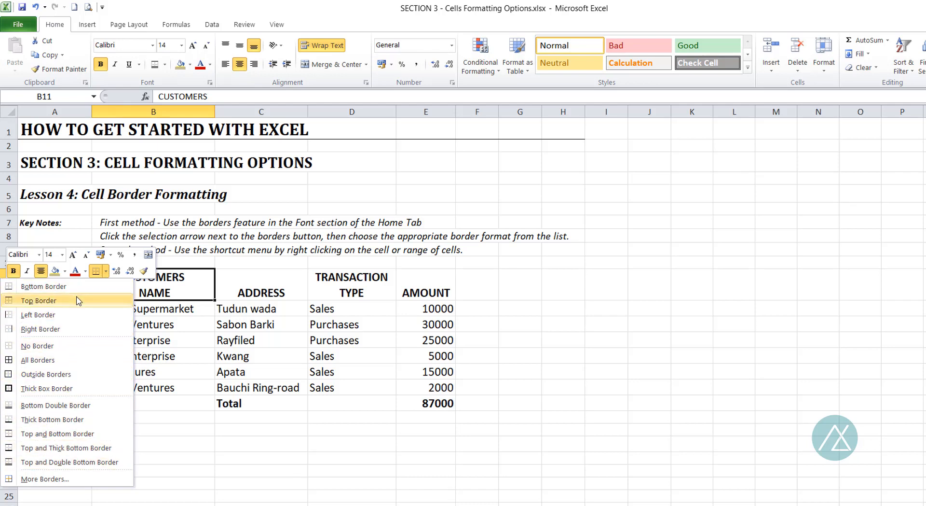
left_click(346, 414)
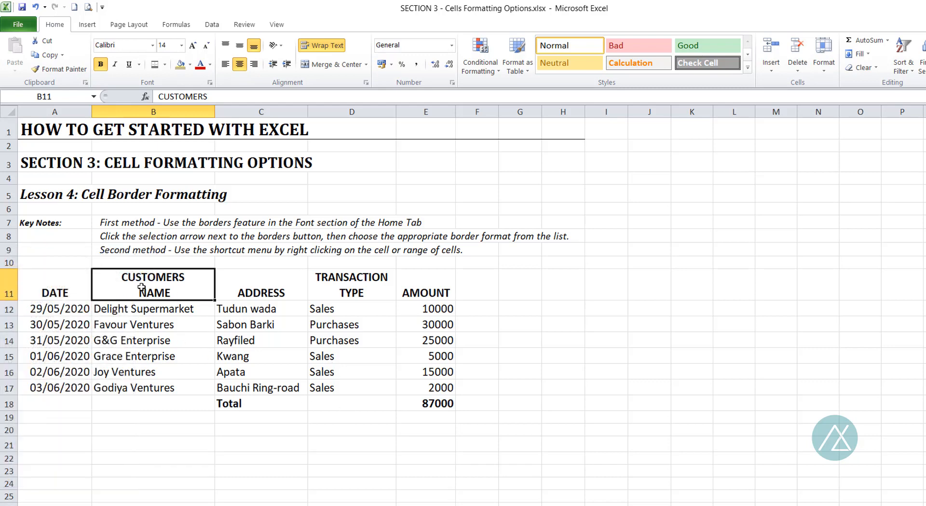
Step: Apply a Top Border to the table's header row A11:E11
left_click_drag(73, 288, 422, 293)
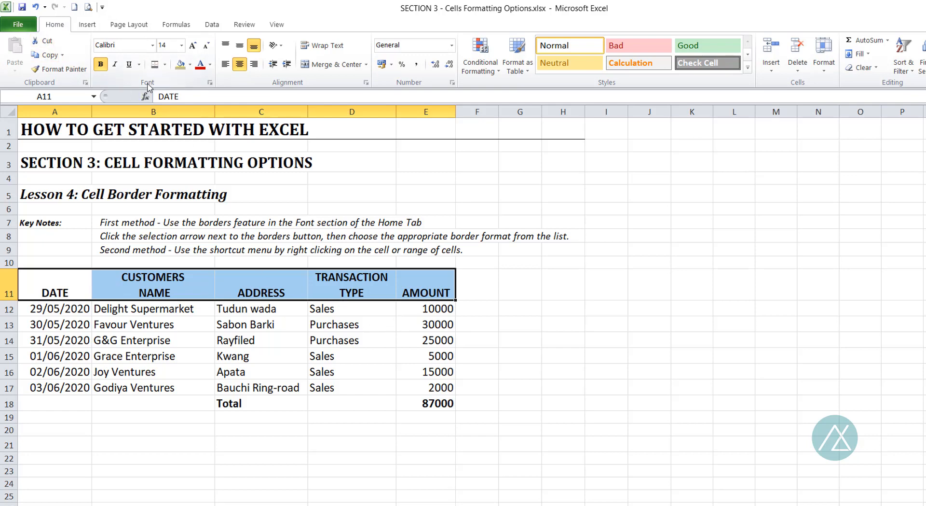
left_click(165, 64)
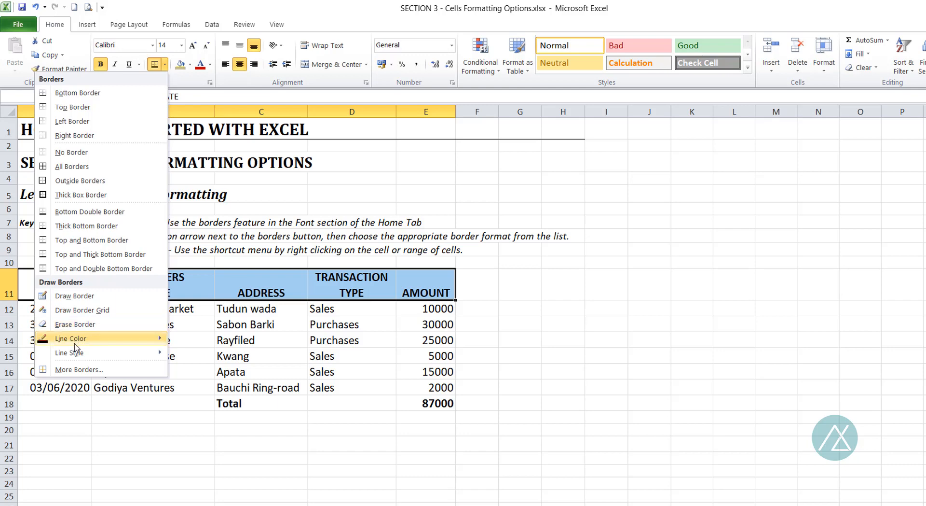
mouse_move(77, 342)
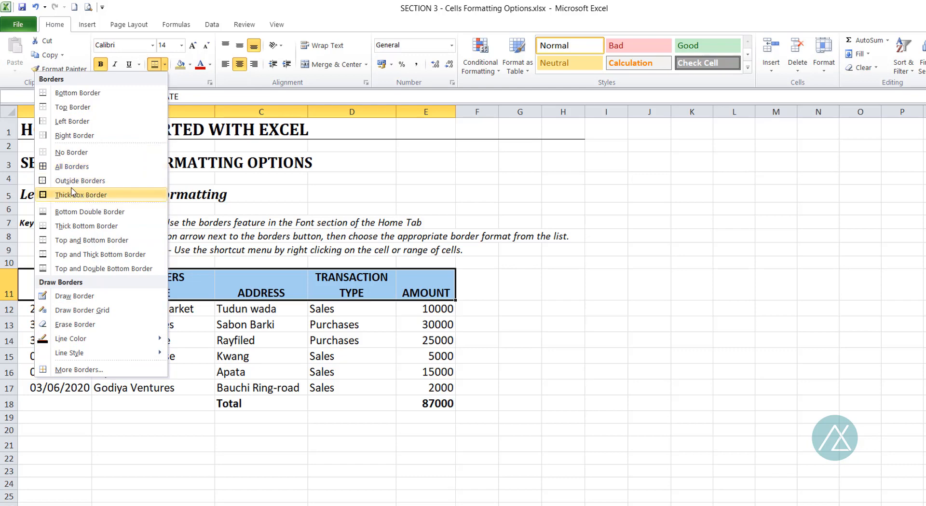
left_click(78, 107)
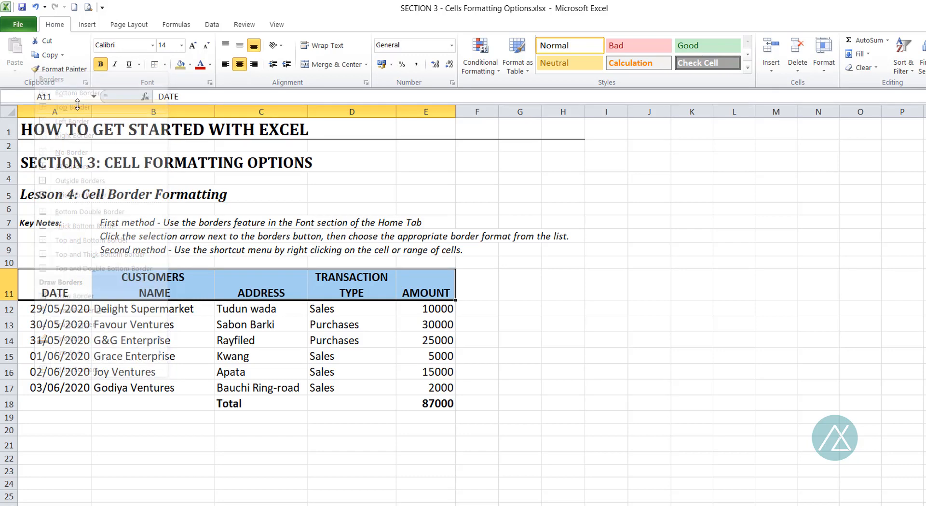
left_click(499, 307)
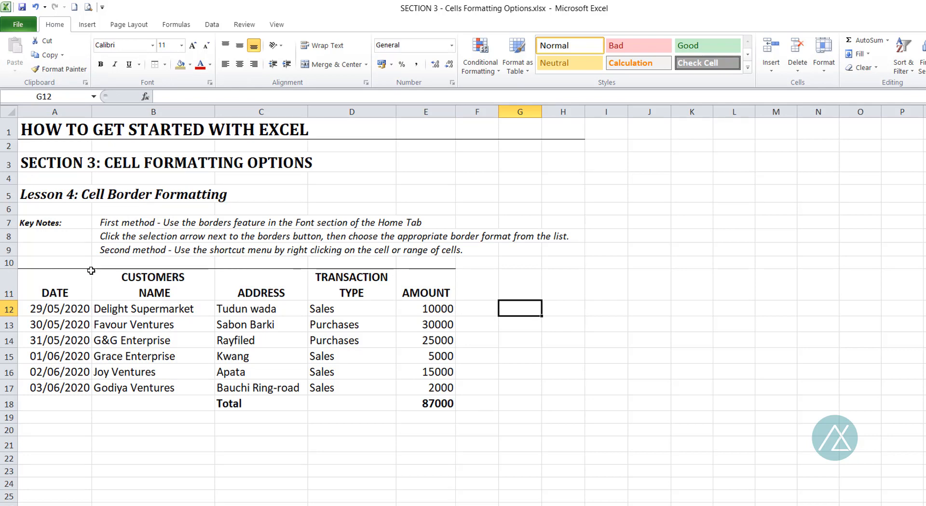
Step: Add a Right Border to the header range A11:E11
left_click_drag(61, 285, 424, 294)
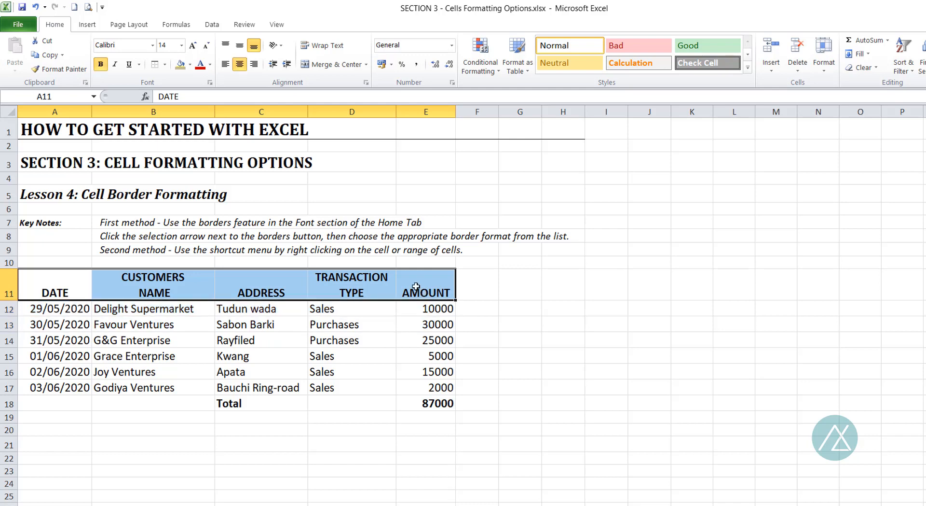
left_click(165, 64)
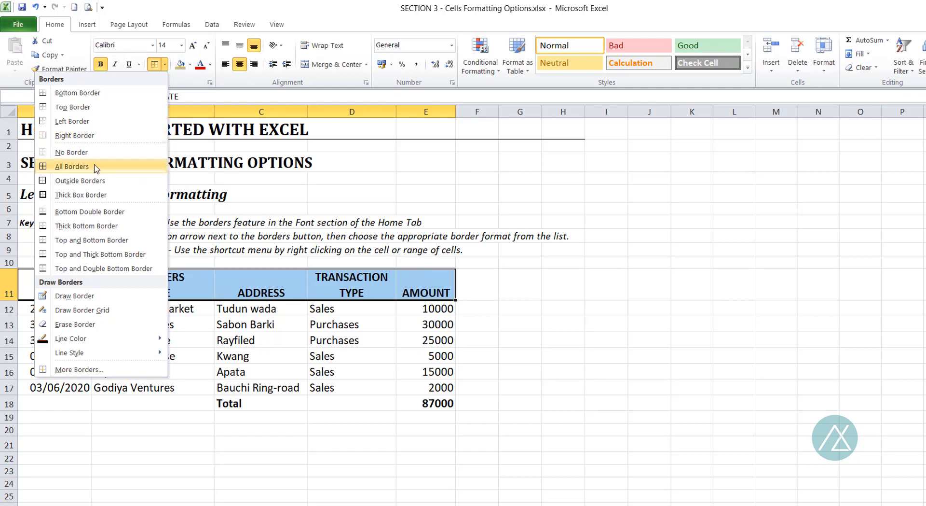
left_click(79, 136)
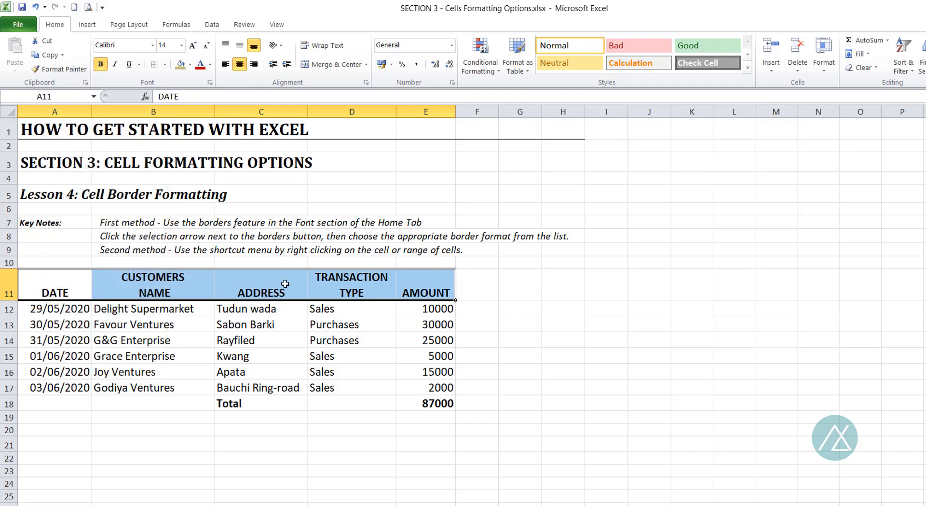
left_click(540, 311)
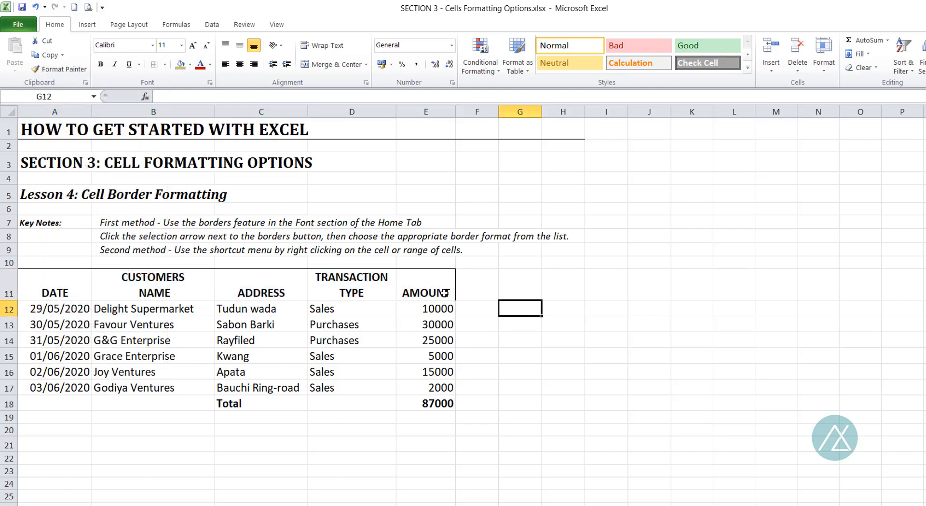
Step: Clear the borders from header cells A11:E11 with the No Border option
left_click_drag(60, 281, 423, 284)
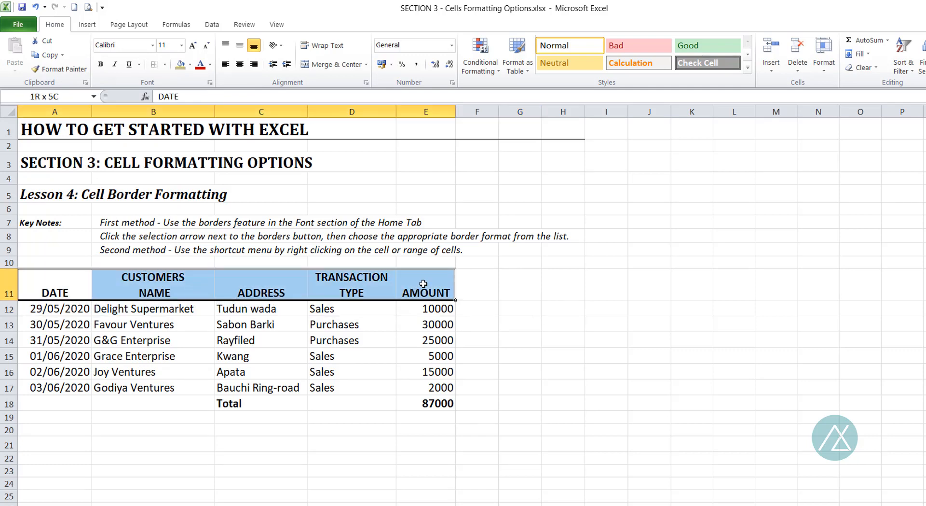
left_click(165, 64)
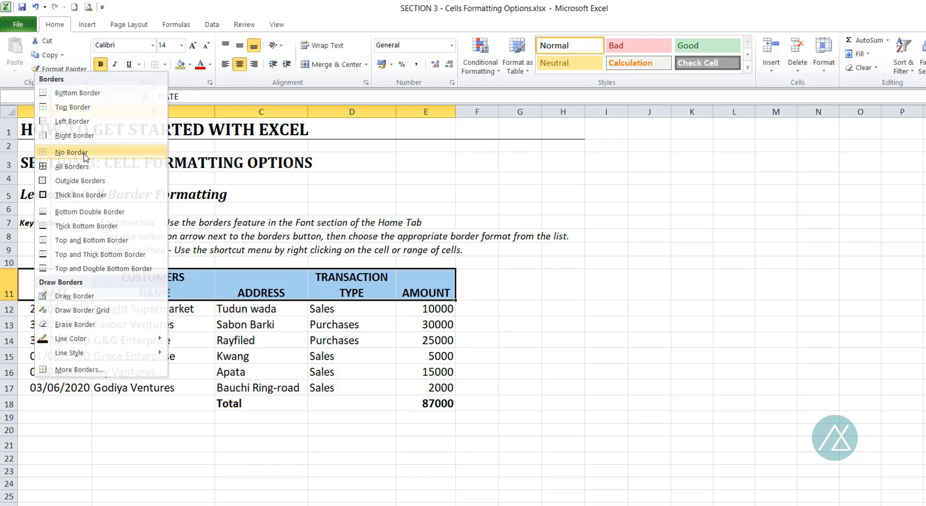
left_click(86, 153)
left_click(509, 303)
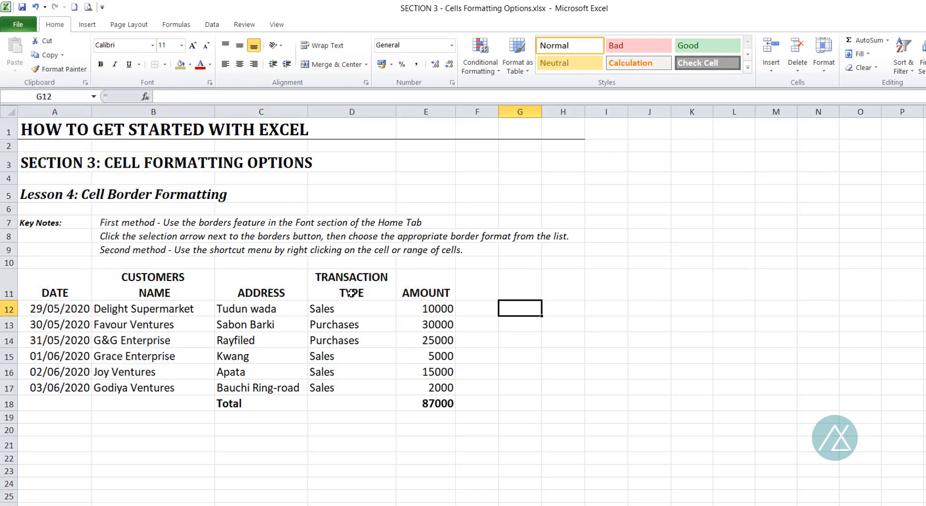
Step: Apply All Borders to the table's header row A11:E11
left_click(63, 284)
left_click_drag(107, 291, 439, 291)
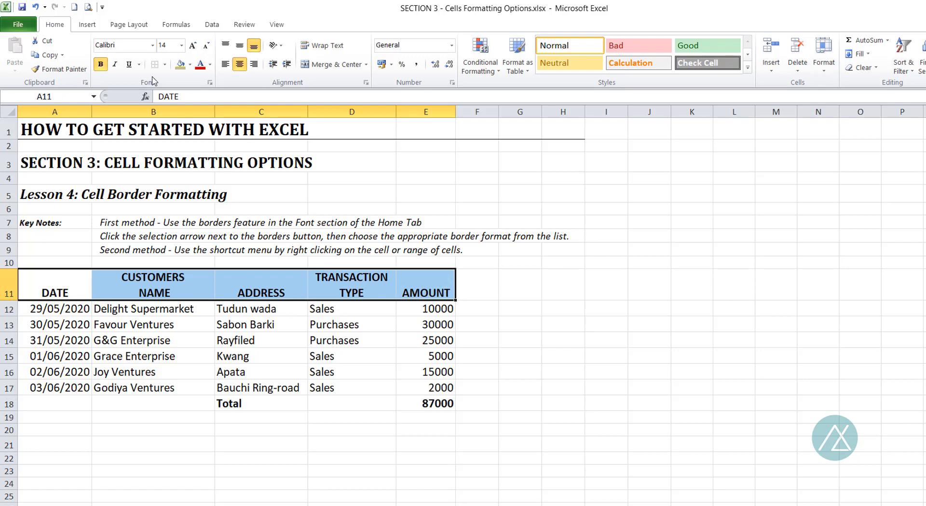
left_click(164, 65)
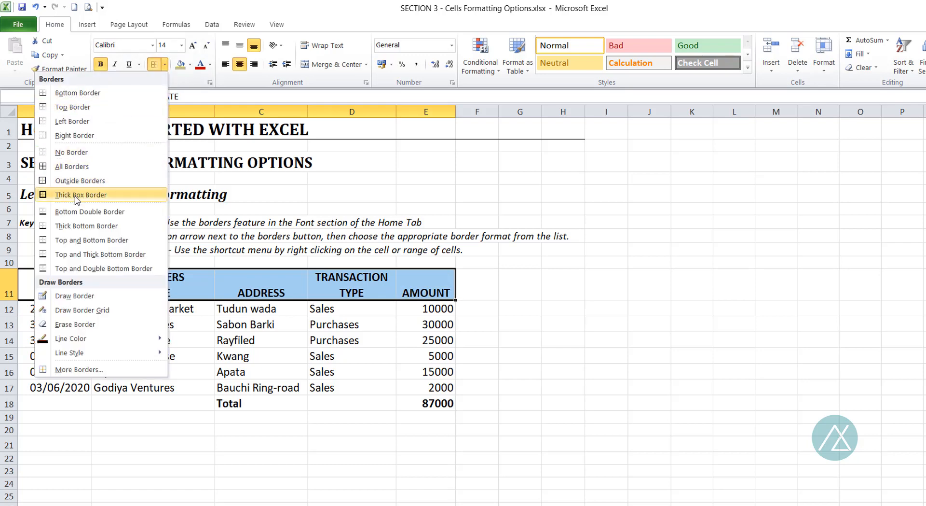
left_click(90, 170)
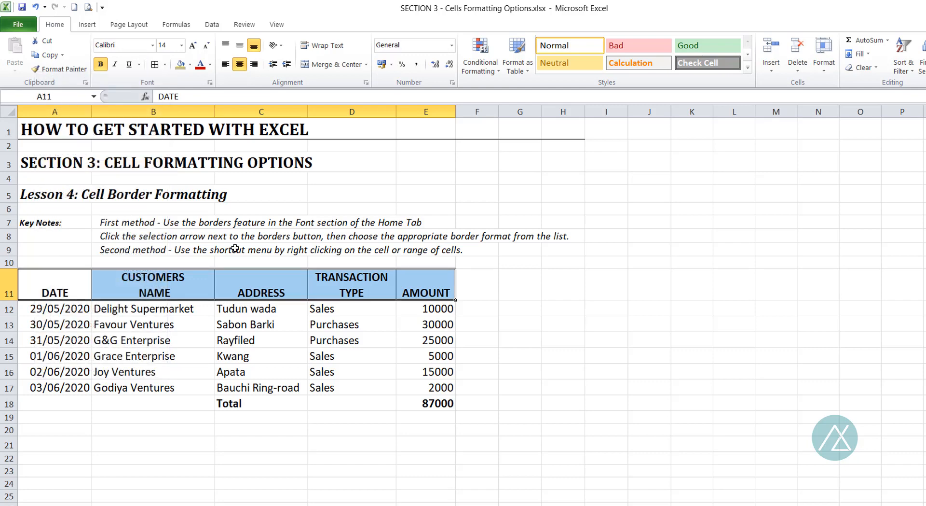
left_click(507, 326)
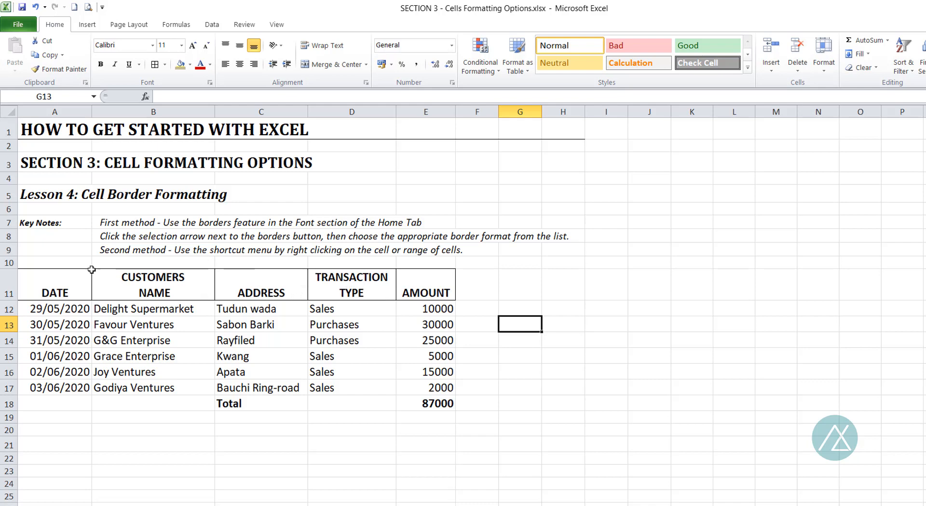
Step: Outline the header row A11:E11 with a Thick Box Border
left_click_drag(56, 285, 438, 293)
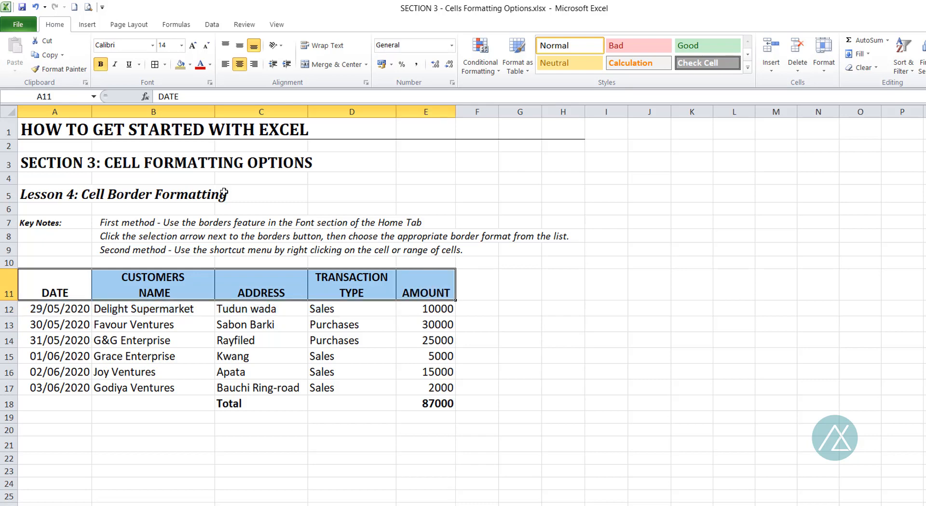
left_click(166, 64)
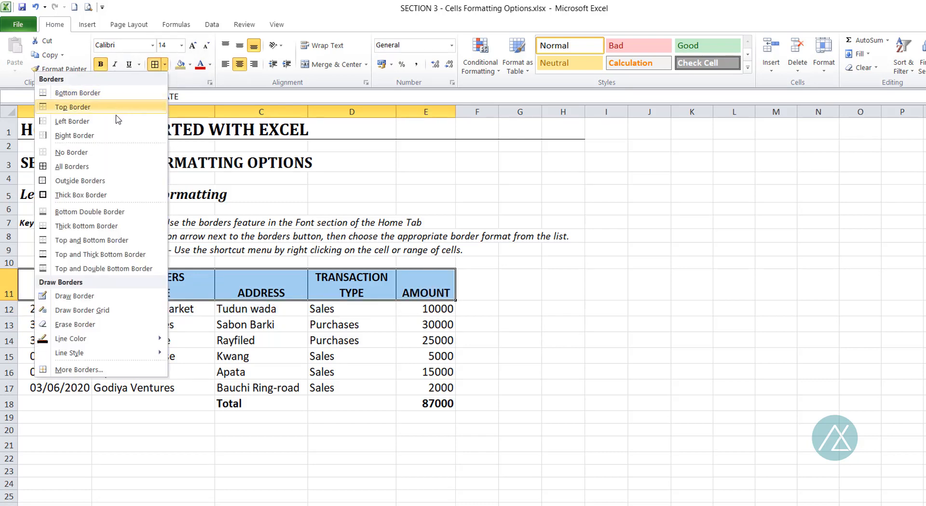
left_click(83, 195)
left_click(480, 310)
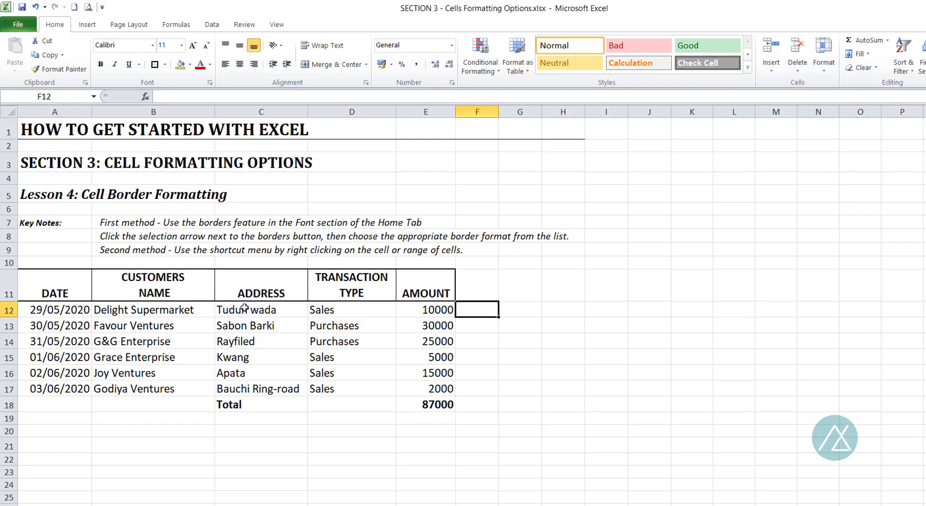
left_click(164, 65)
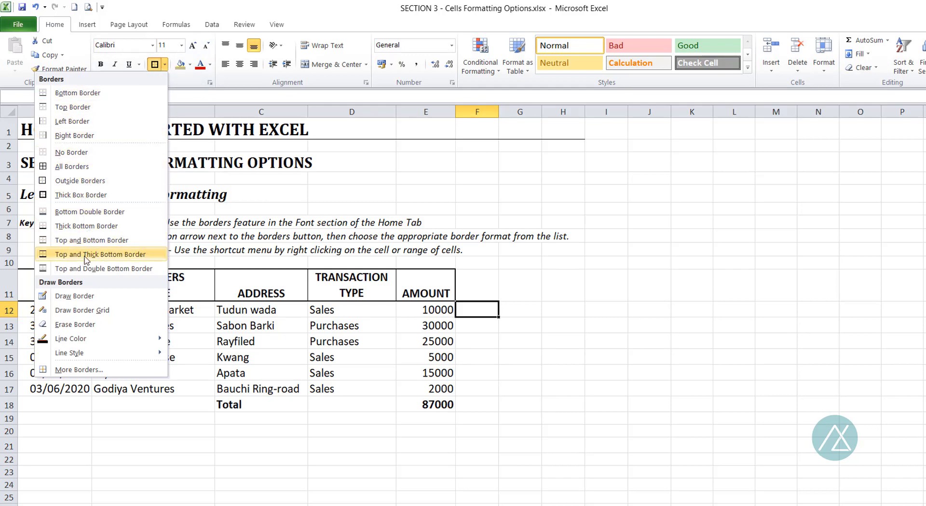
left_click(502, 355)
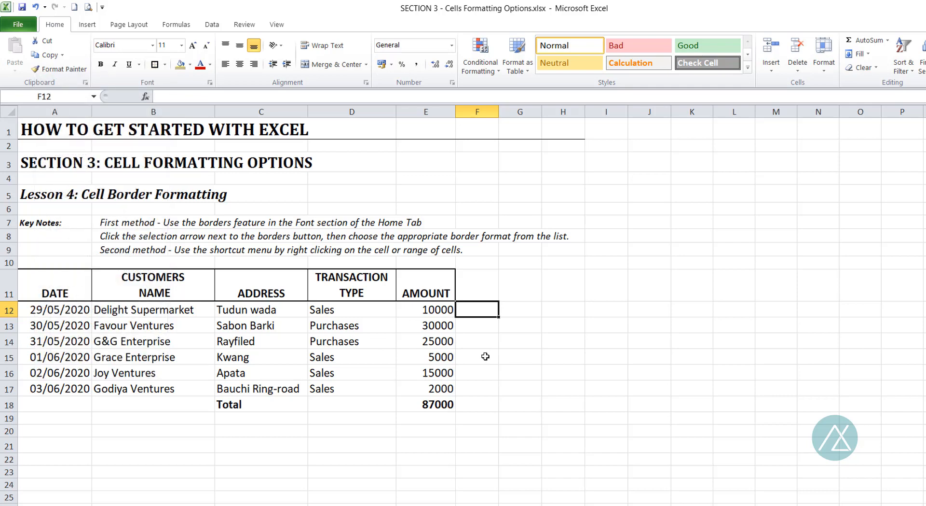
Step: Apply a Top and Double Bottom Border to the total amount in cell E18
left_click(436, 405)
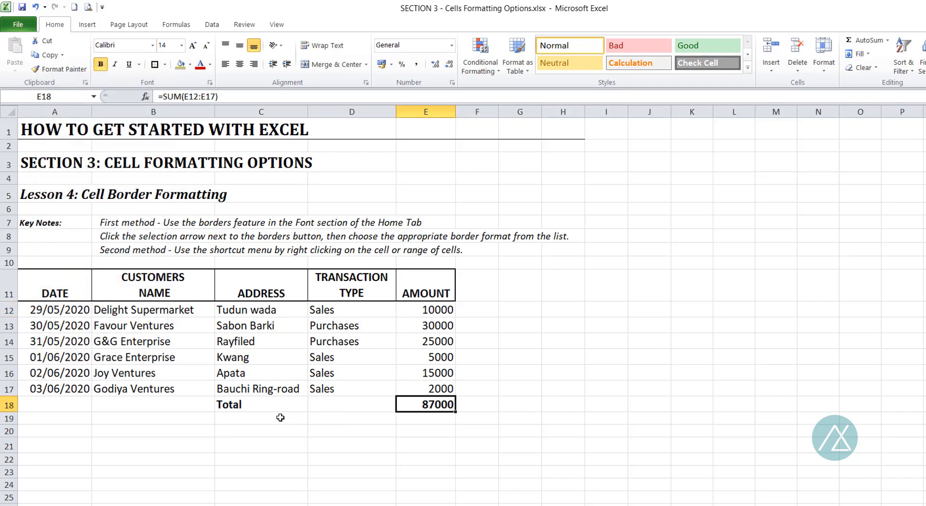
right_click(434, 404)
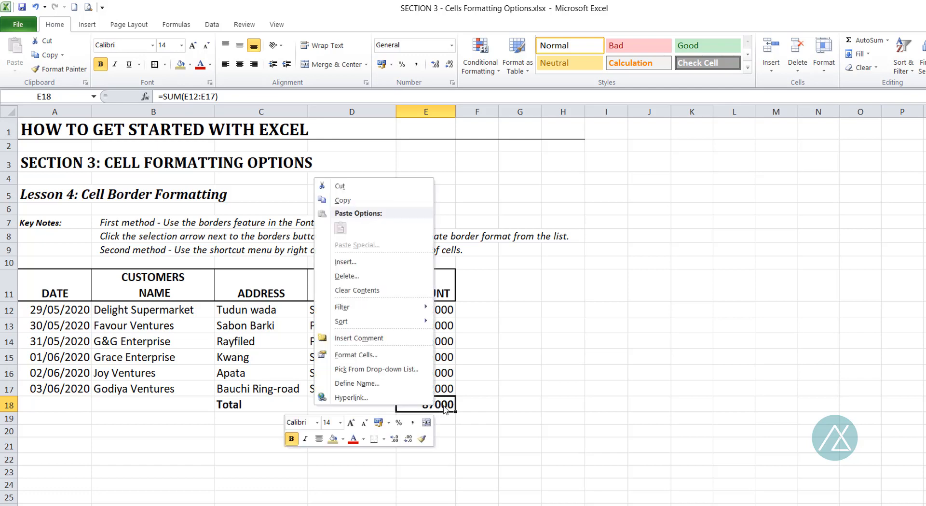
left_click(385, 437)
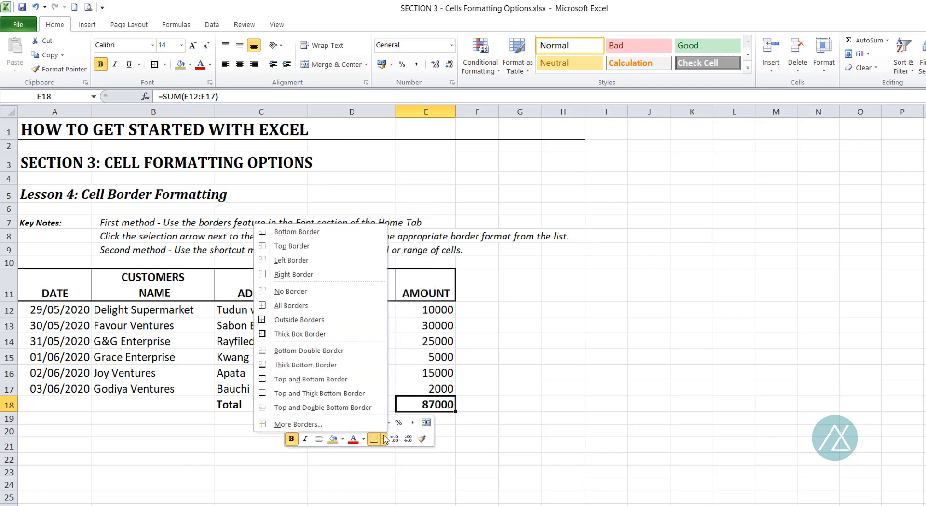
left_click(322, 407)
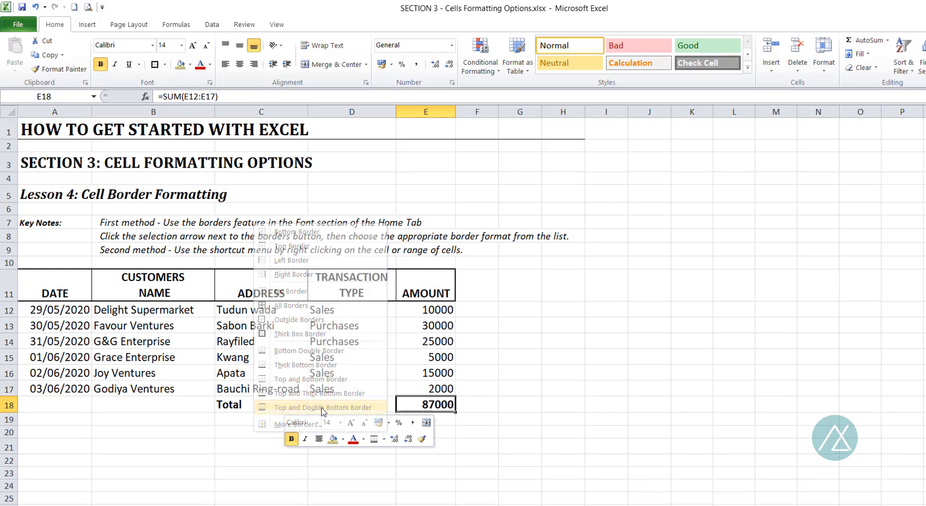
left_click(514, 404)
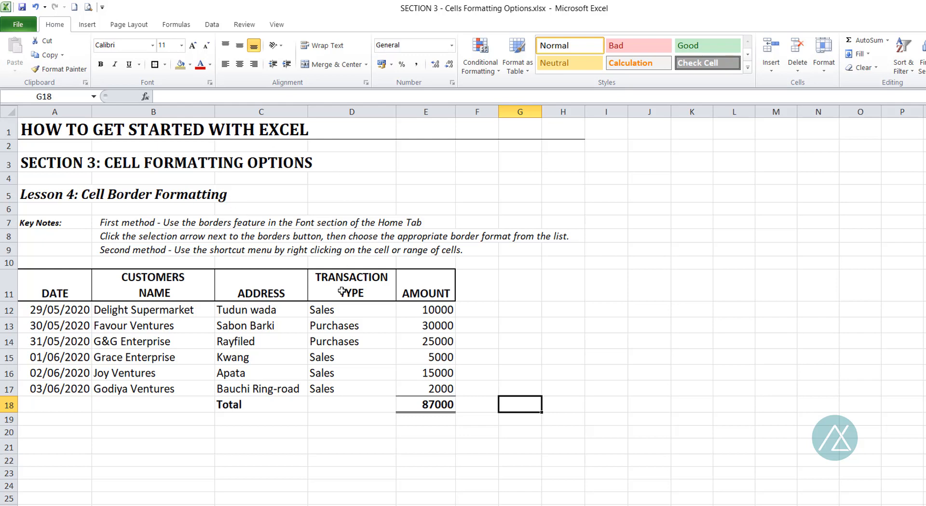
left_click(165, 65)
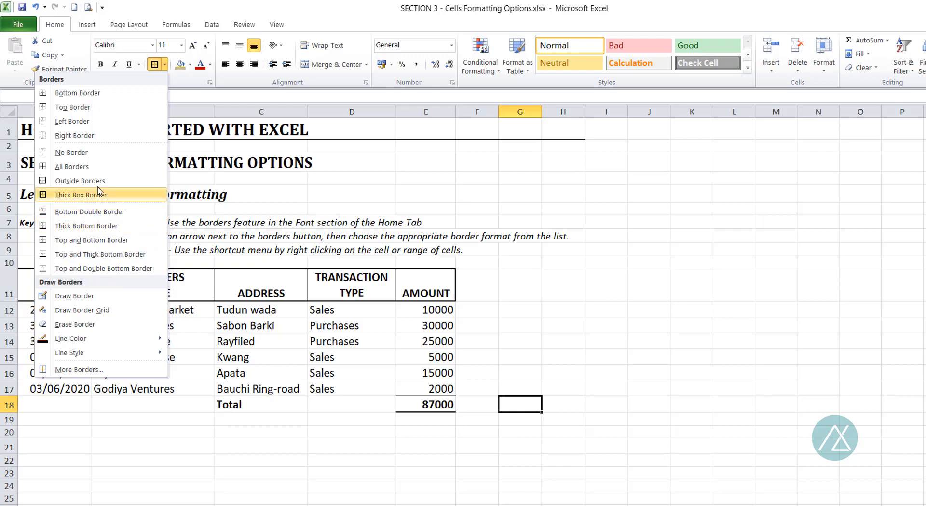
left_click(521, 297)
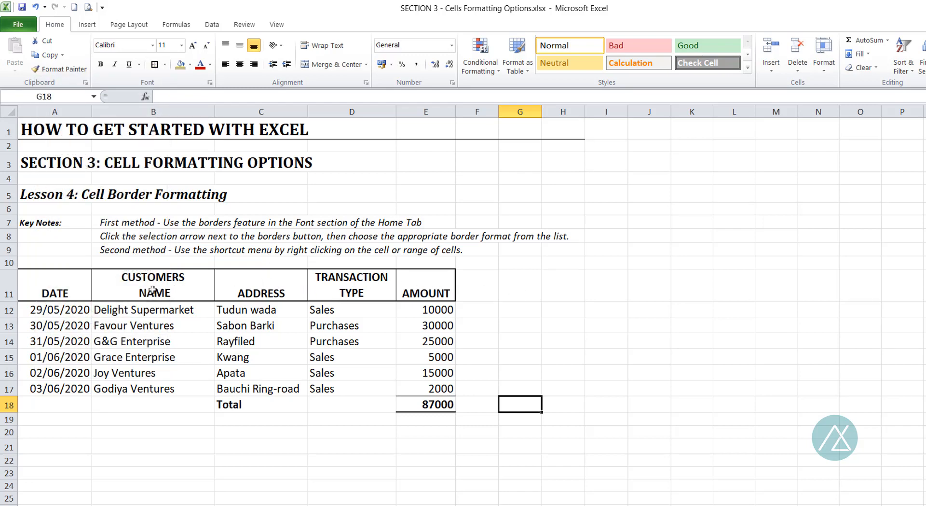
left_click(87, 280)
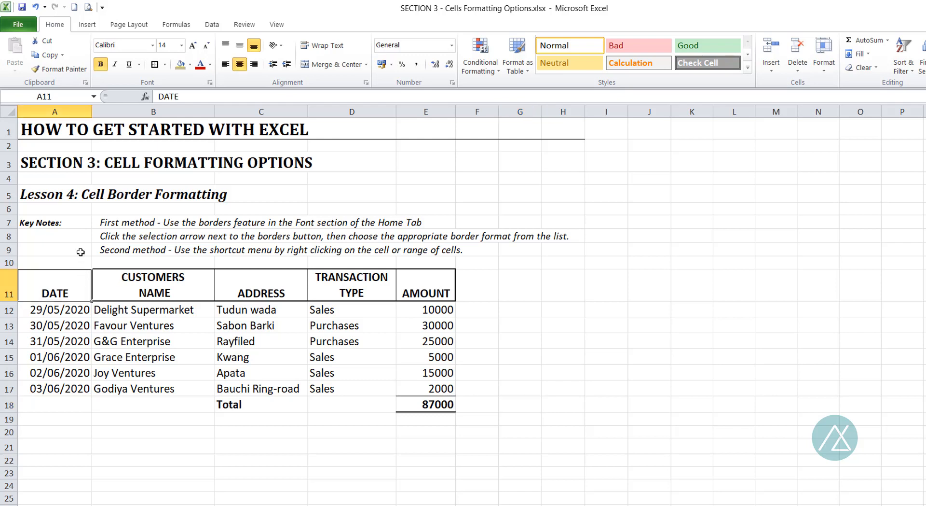
left_click(214, 246)
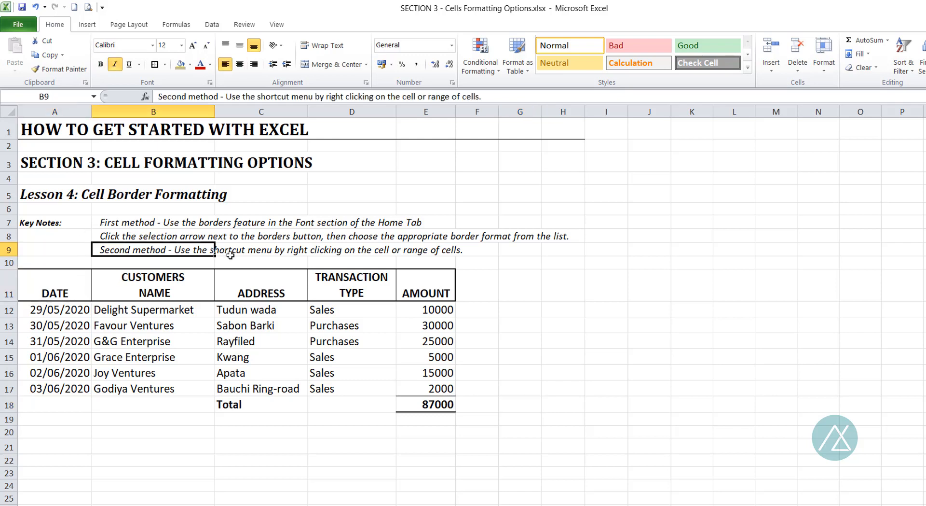
left_click(153, 200)
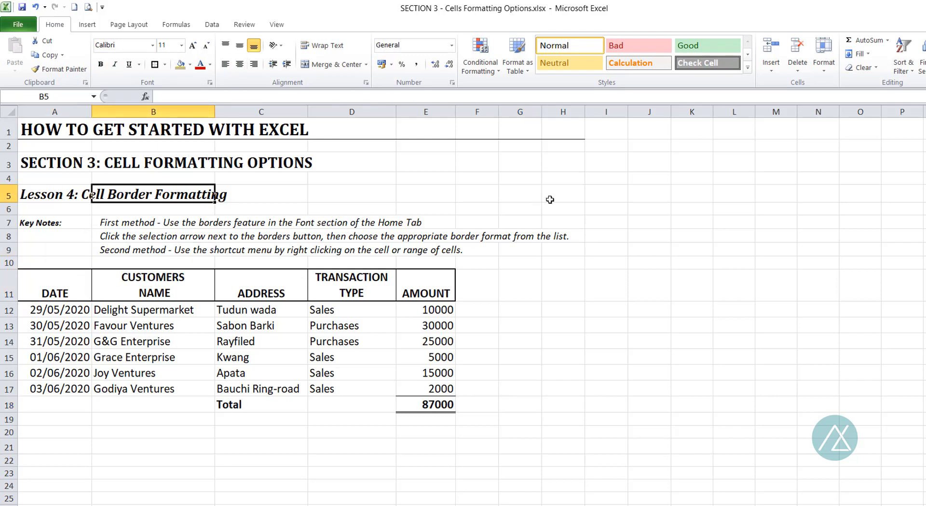